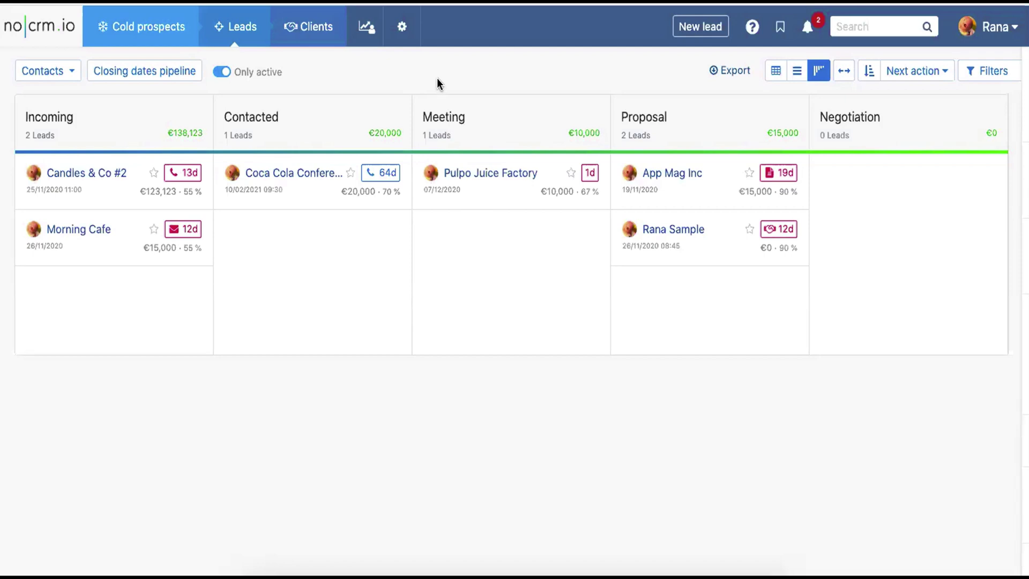
Go to the ActiveCampaign integration page via the Admin panel's Connect section
click(402, 29)
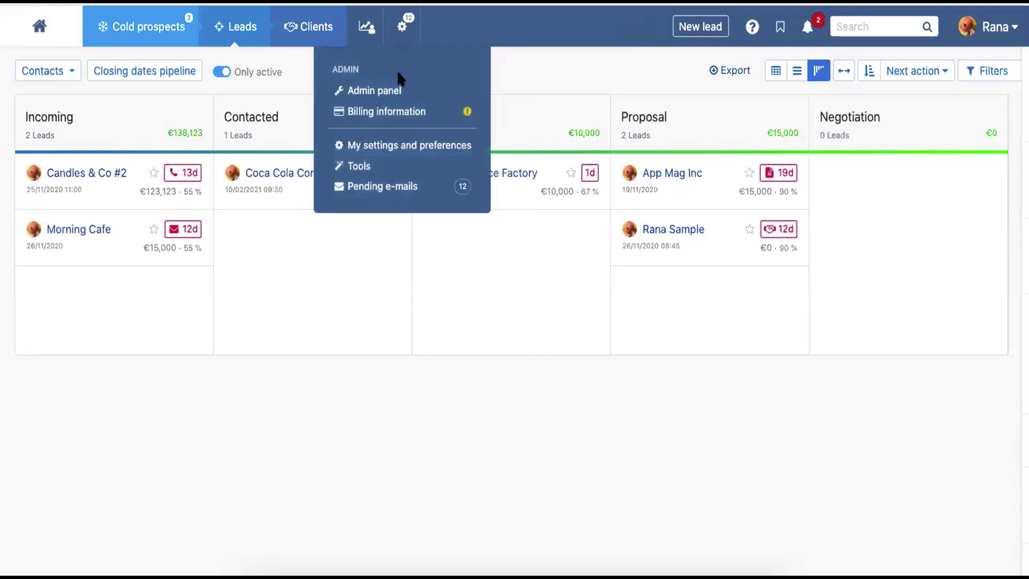
click(391, 95)
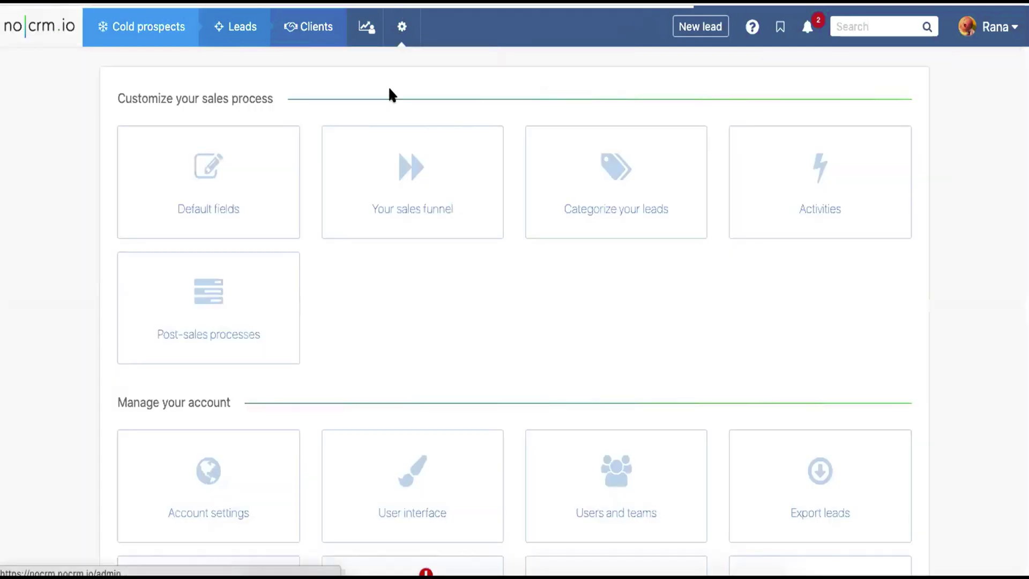
scroll(437, 284, down, 2)
scroll(437, 286, down, 4)
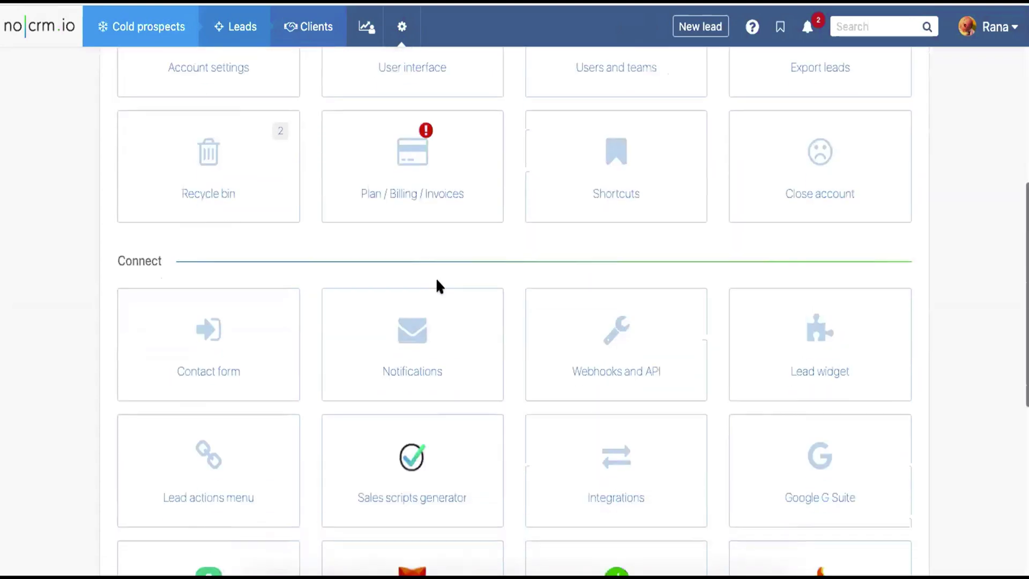
scroll(437, 287, down, 3)
scroll(437, 286, down, 2)
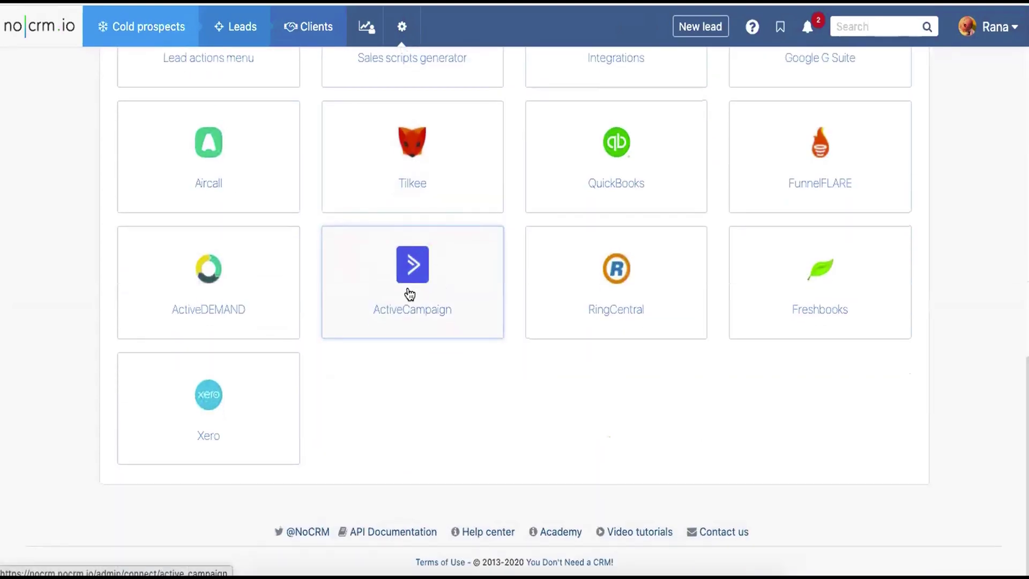
click(408, 292)
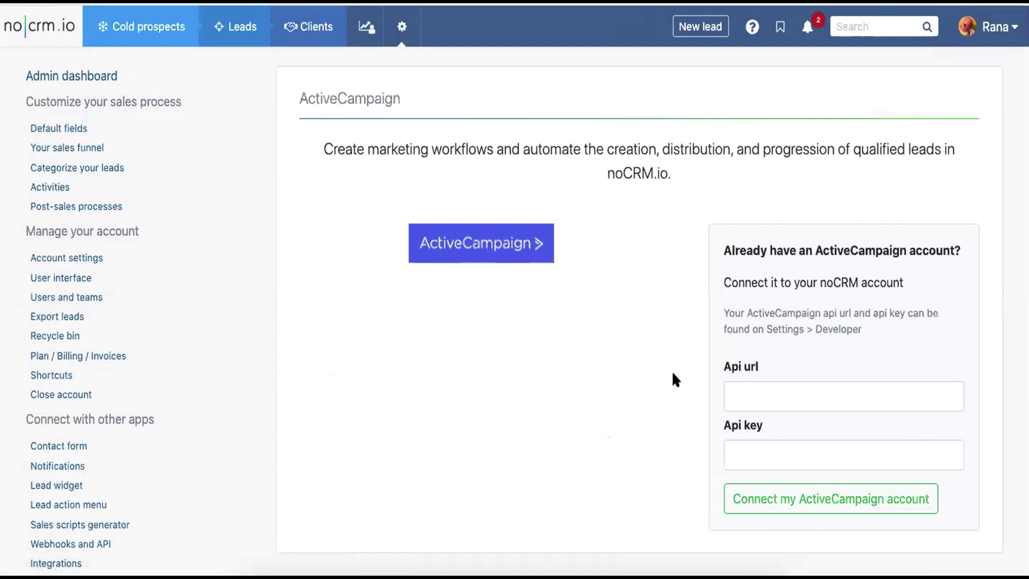
Copy ActiveCampaign's API URL and key into noCRM's fields and connect the account
click(734, 395)
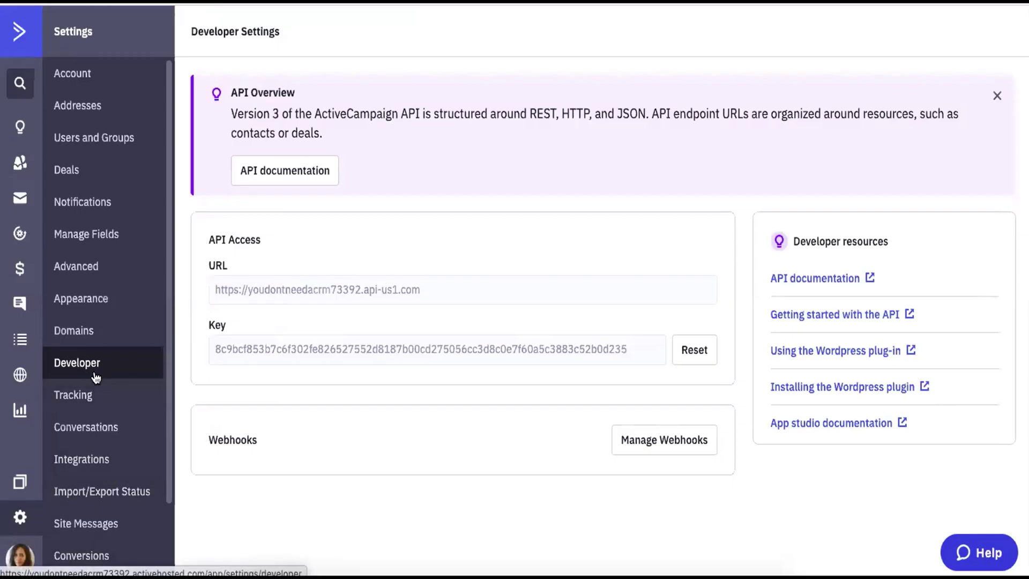
drag(455, 287, 213, 289)
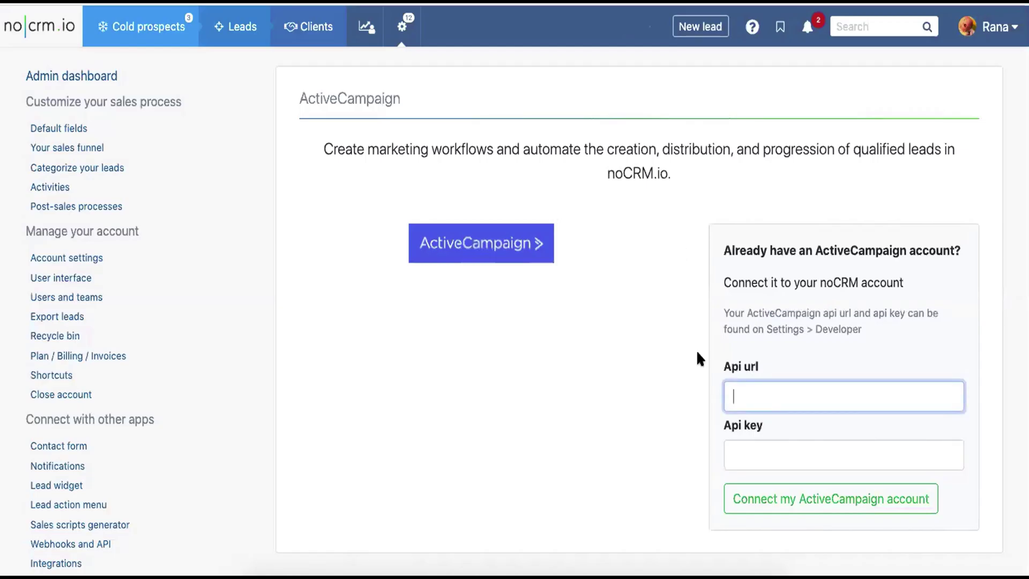
key(ctrl+v)
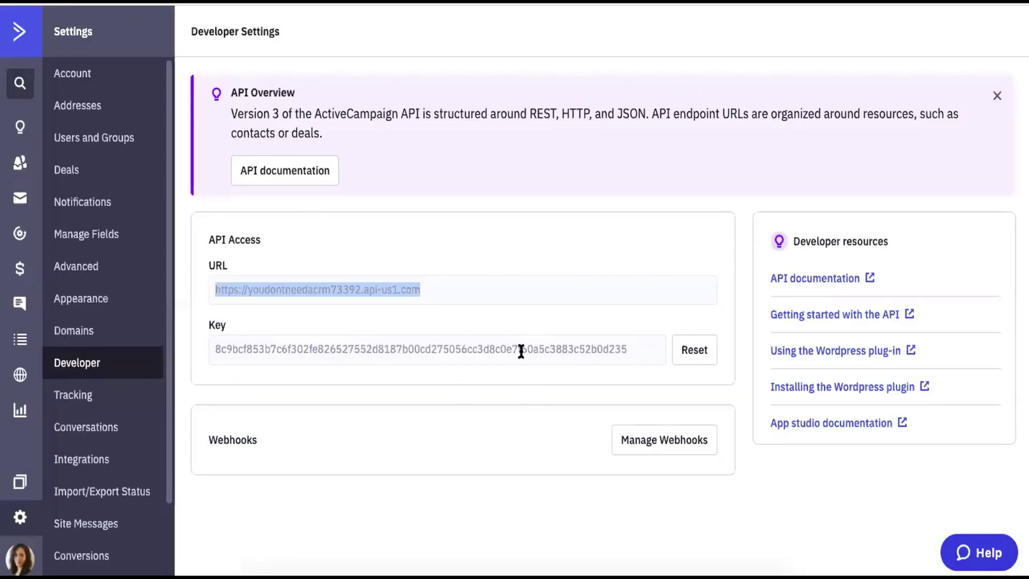
double_click(521, 350)
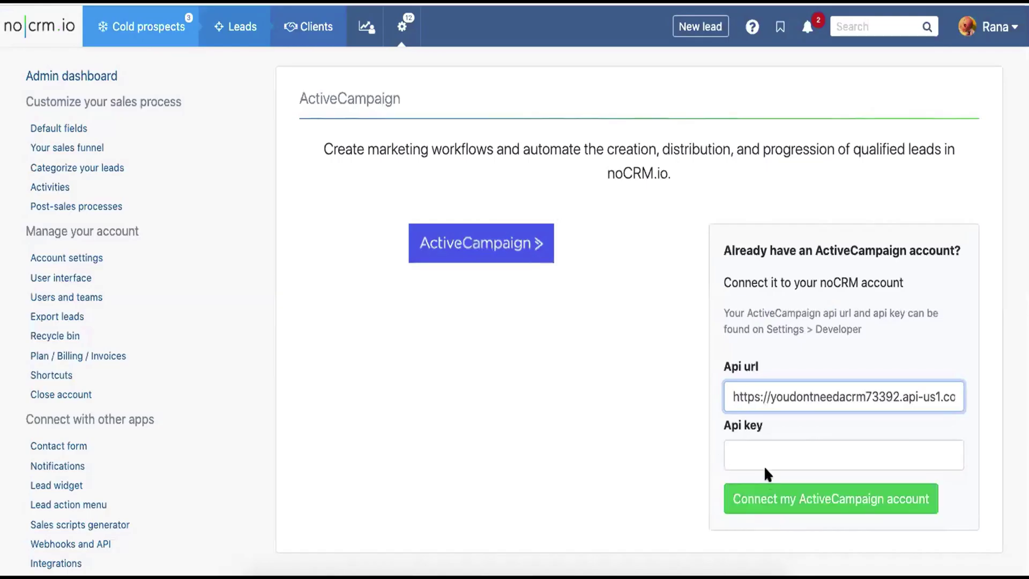
click(764, 458)
key(ctrl+v)
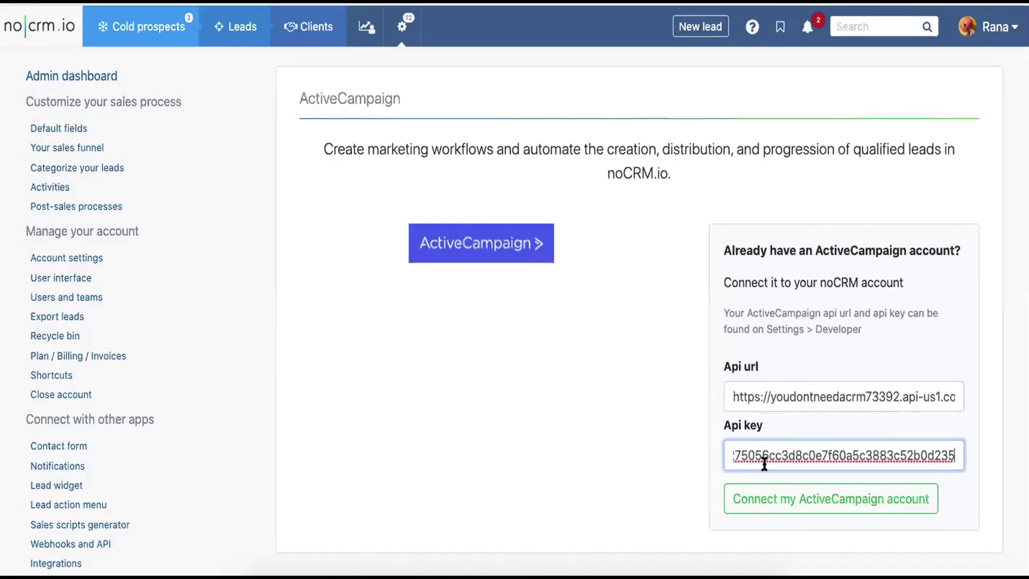
click(775, 492)
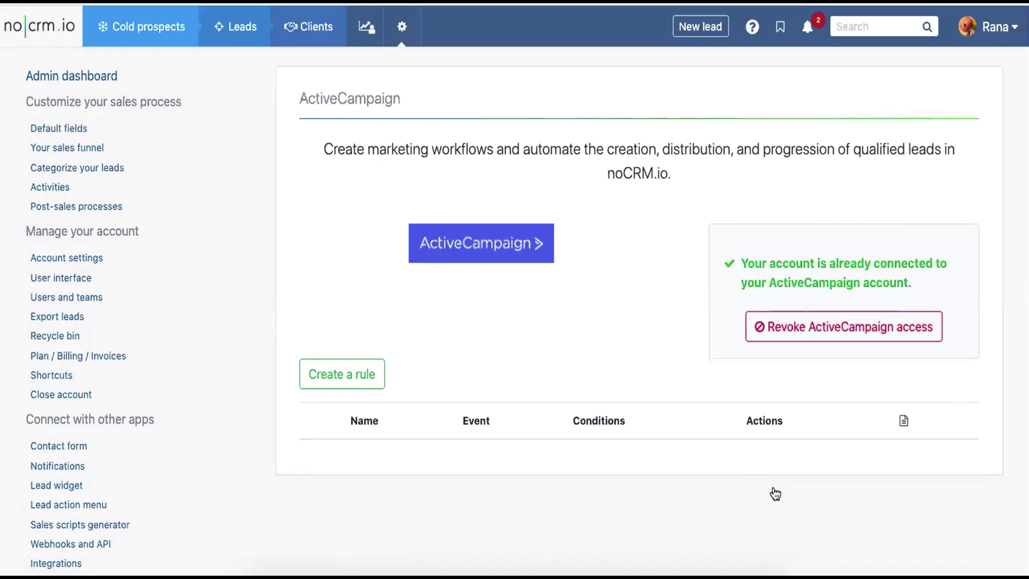
Create a new rule and name it 'Add Won Leads to Onboarding Email Sequence'
click(366, 373)
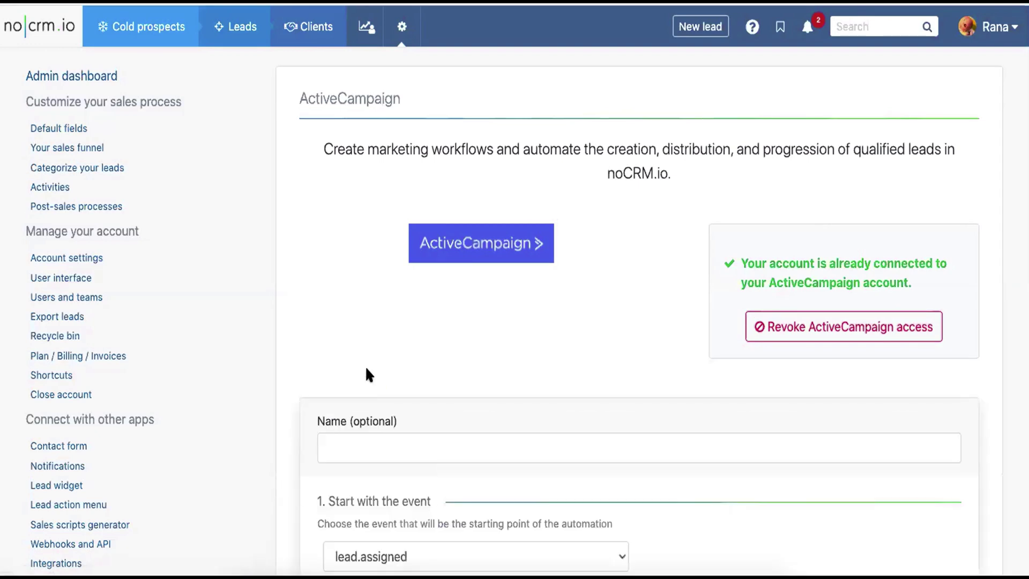
scroll(365, 375, down, 5)
click(359, 227)
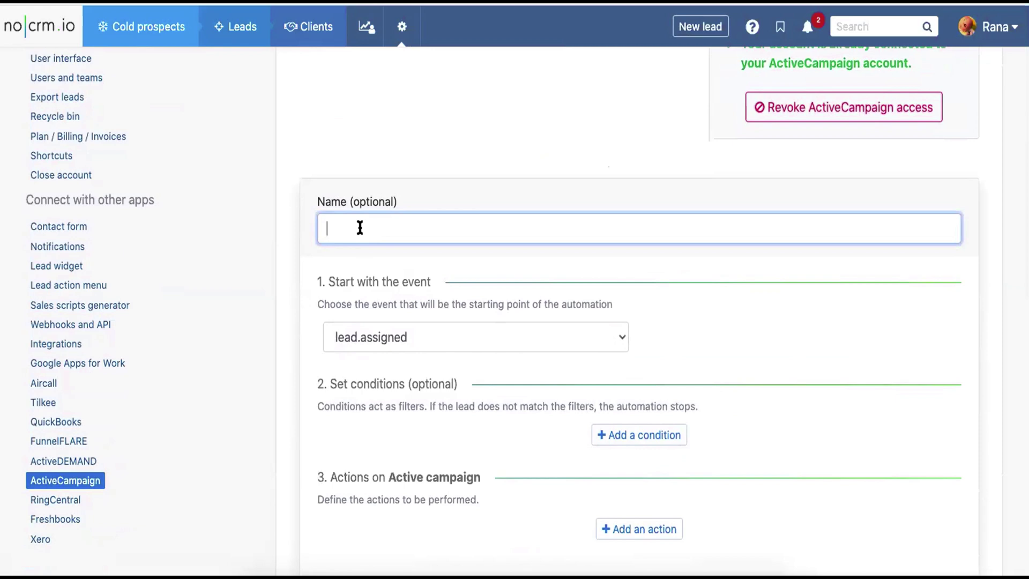
text(Add)
text( Won Leads to )
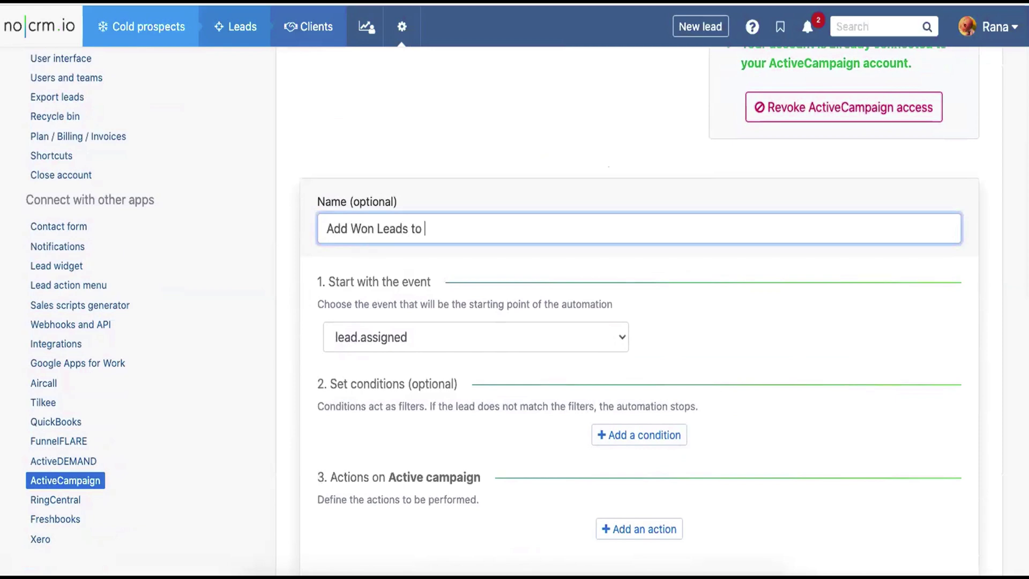
text(Onbaording)
key(BackSpace)
key(BackSpace)
key(BackSpace)
key(BackSpace)
key(BackSpace)
key(BackSpace)
text(oarding Ema)
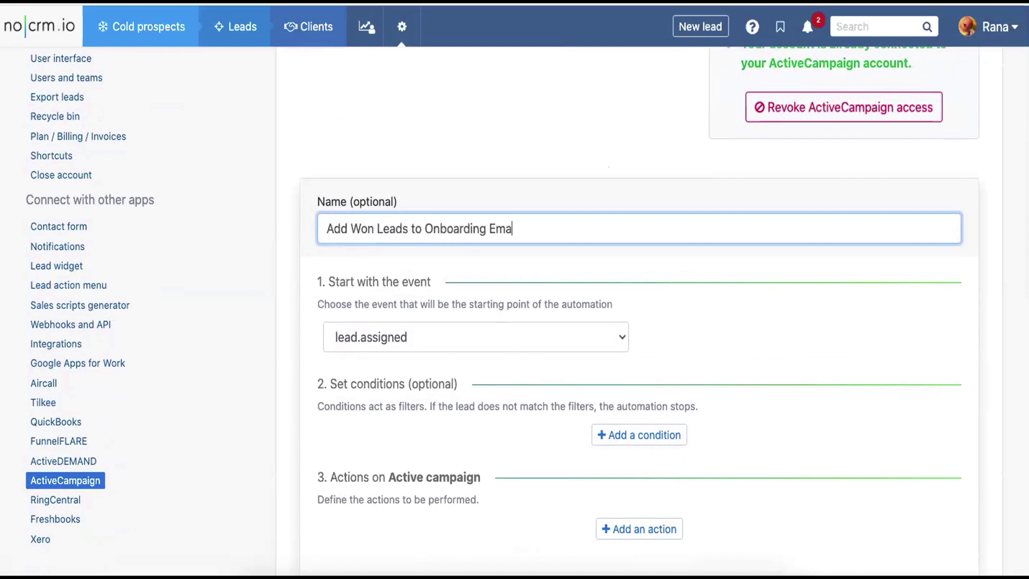
text(il Seque)
text(nce)
scroll(347, 306, down, 2)
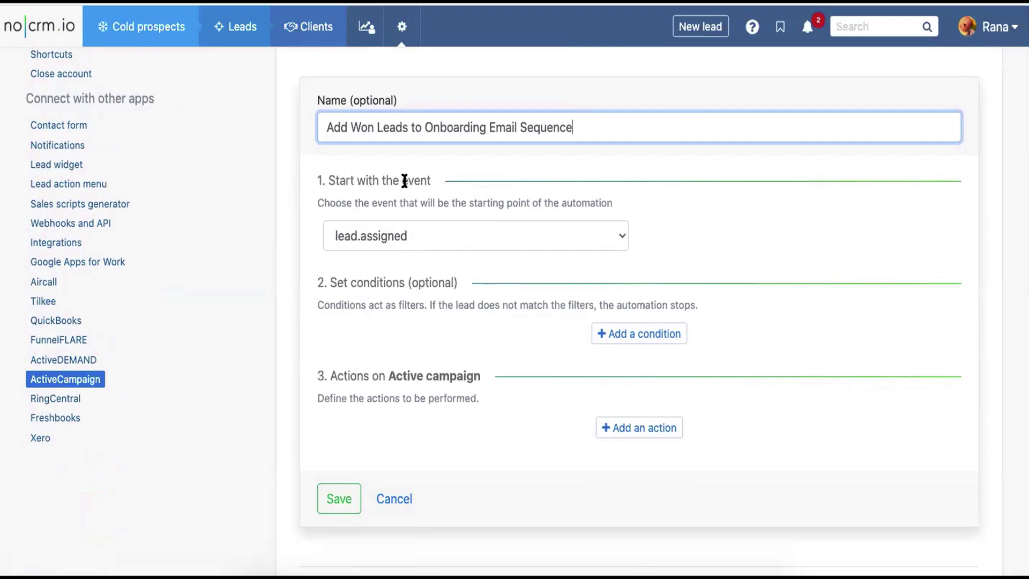
Set the rule's trigger event to lead.status.changed.to with the status Won
click(414, 232)
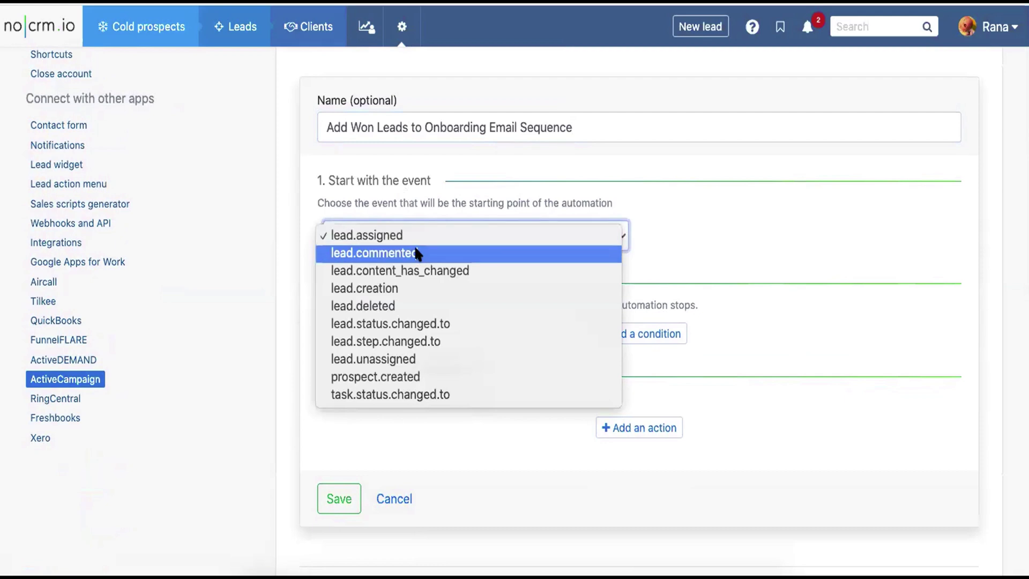
click(402, 323)
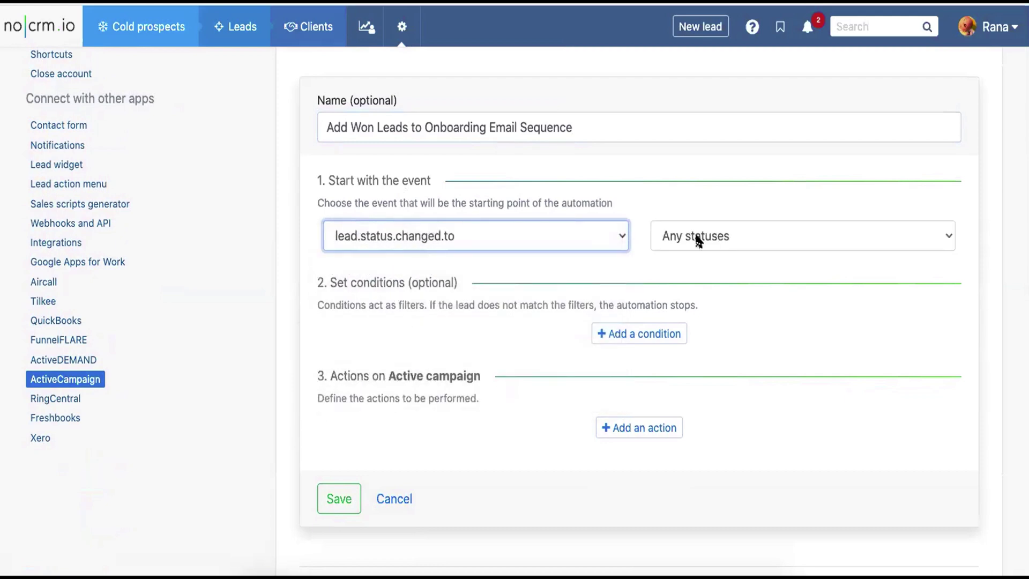
click(699, 241)
click(686, 289)
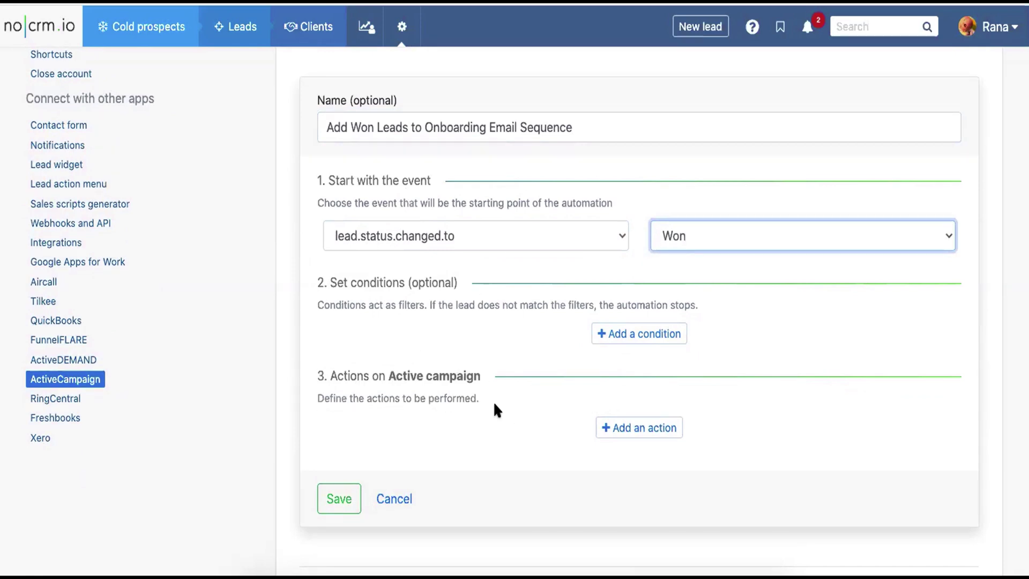
scroll(493, 409, down, 2)
scroll(483, 373, down, 1)
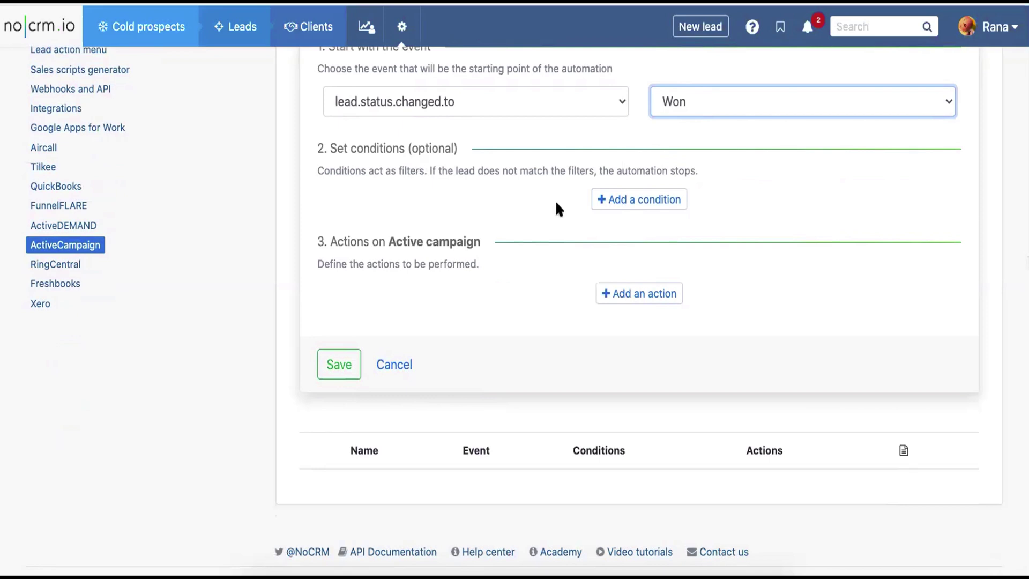
Add a 'has the tag' condition filtering on the tag Conference
click(601, 201)
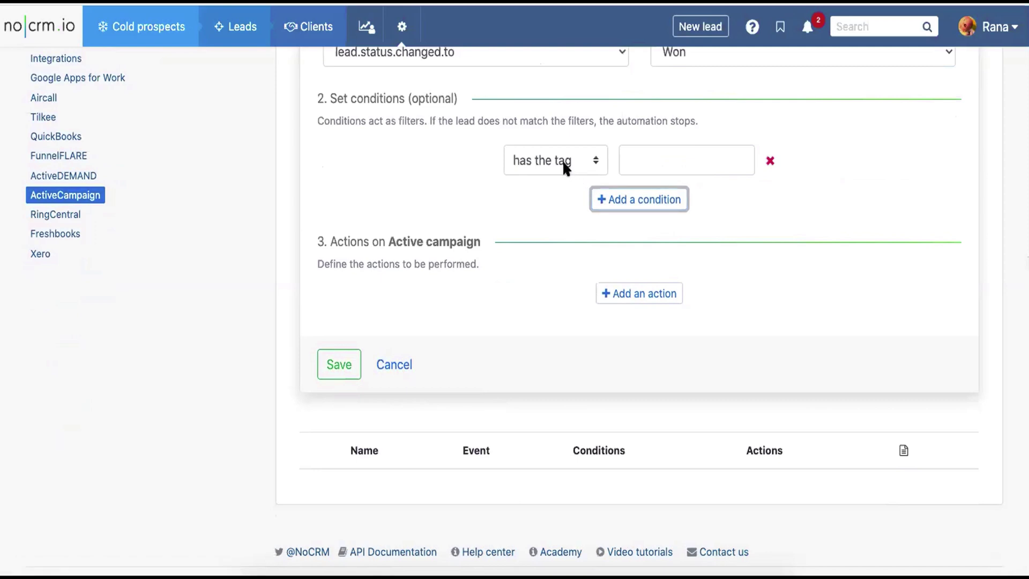
click(562, 159)
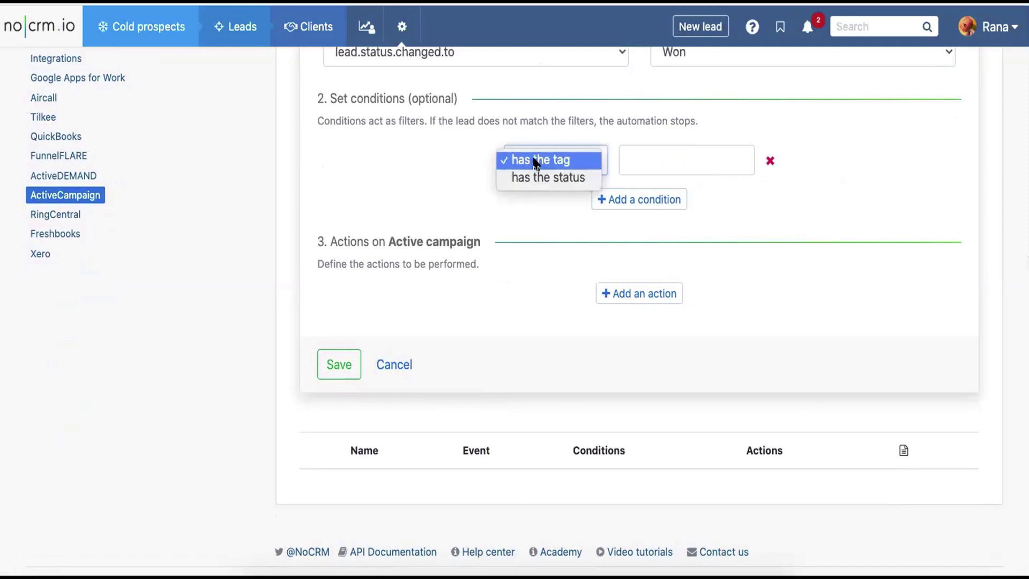
click(540, 162)
click(642, 160)
text(Con)
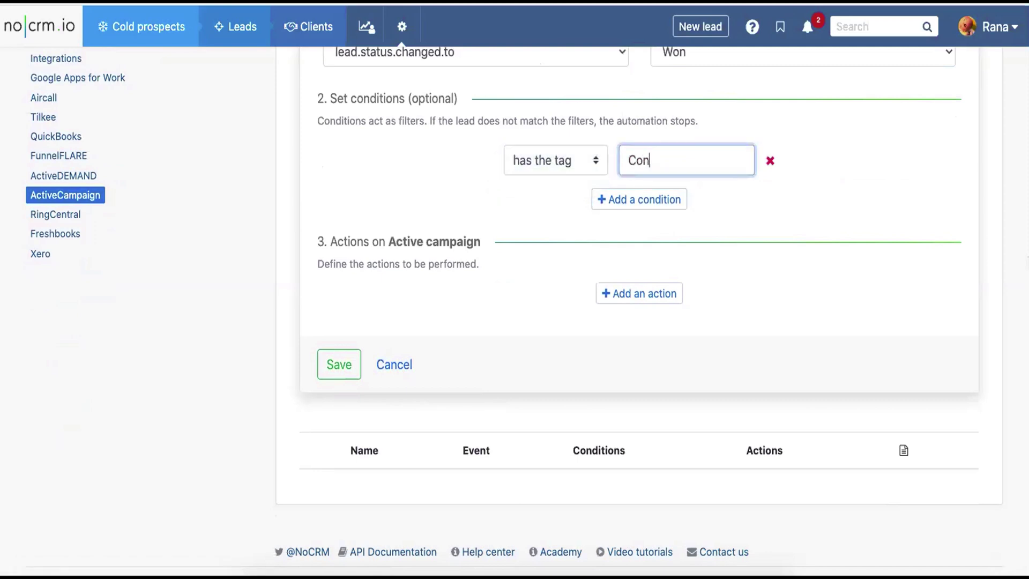
text(ference)
scroll(600, 213, up, 1)
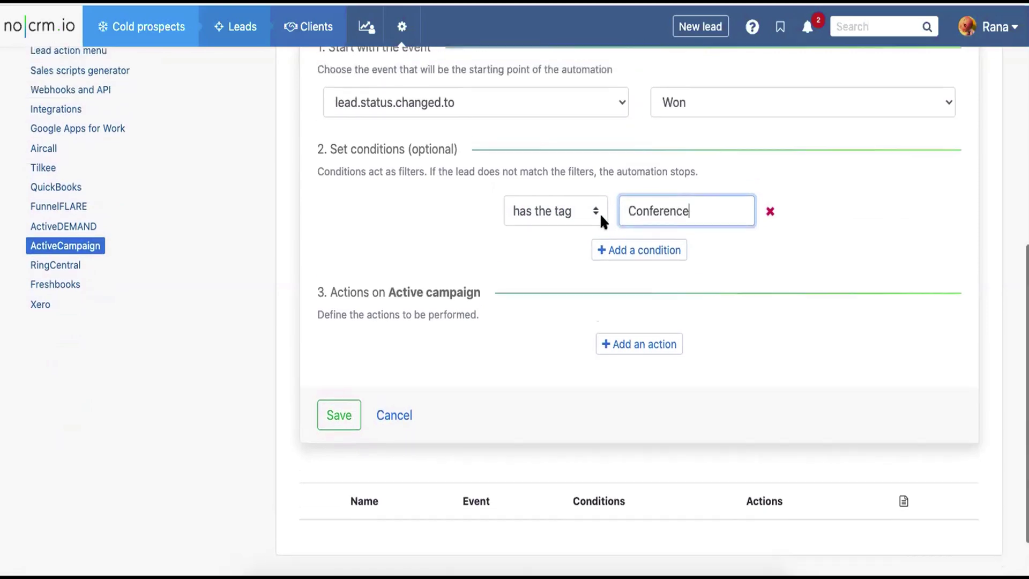
scroll(506, 266, down, 2)
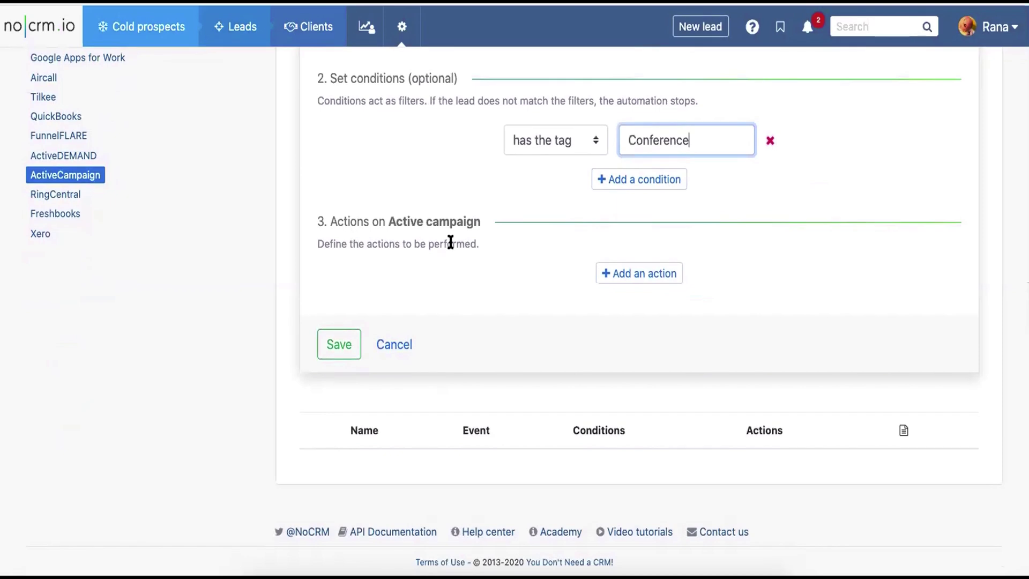
Add two actions: create the ActiveCampaign contact, then add it to New Customer Onboarding Sequence
click(619, 275)
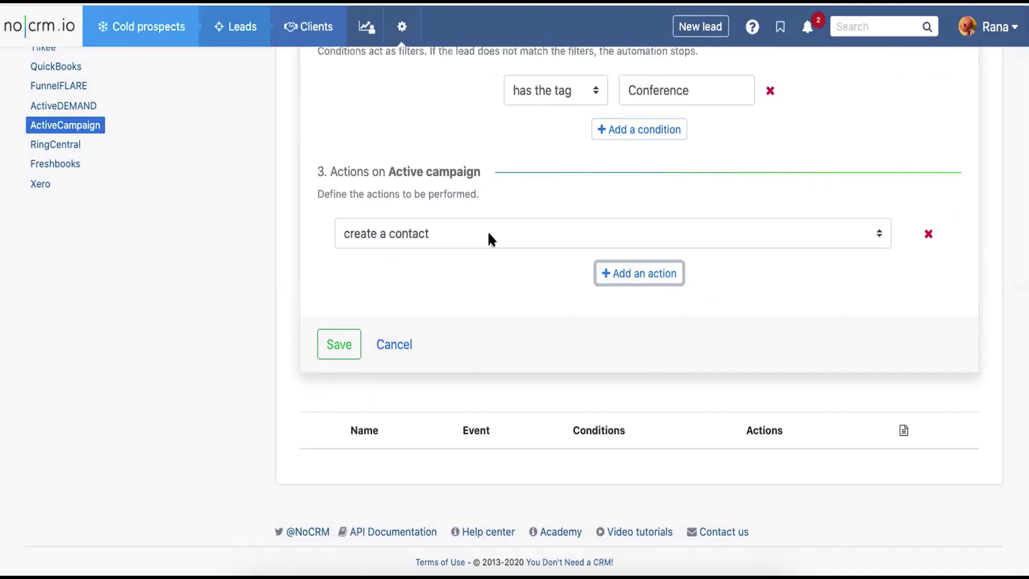
scroll(488, 231, up, 3)
scroll(487, 230, down, 3)
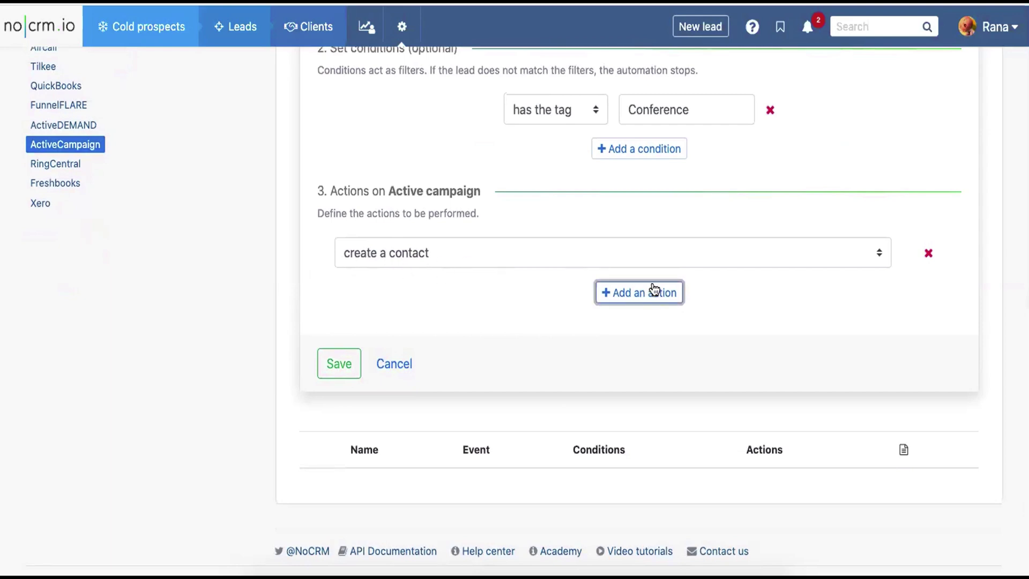
click(625, 296)
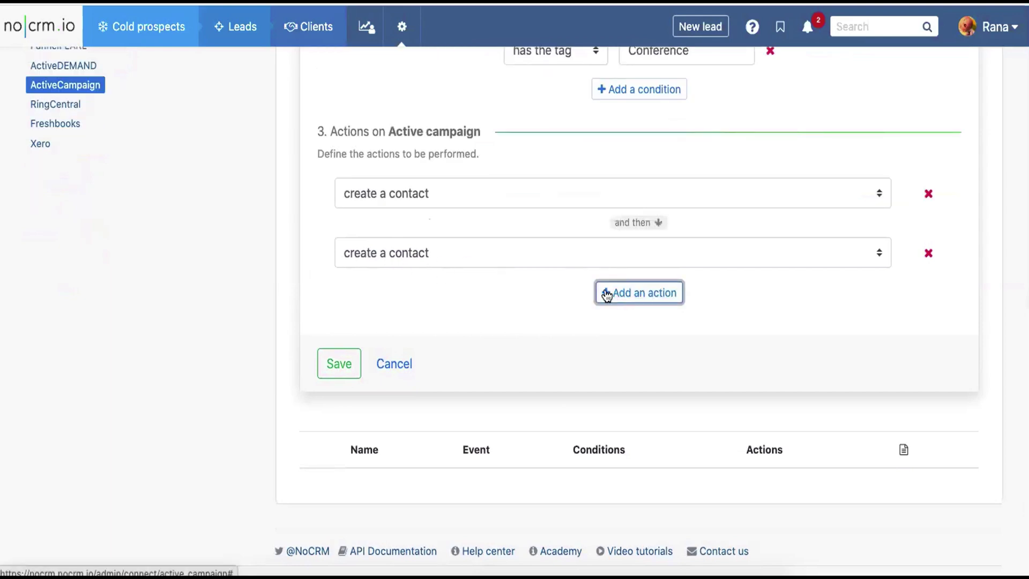
click(507, 254)
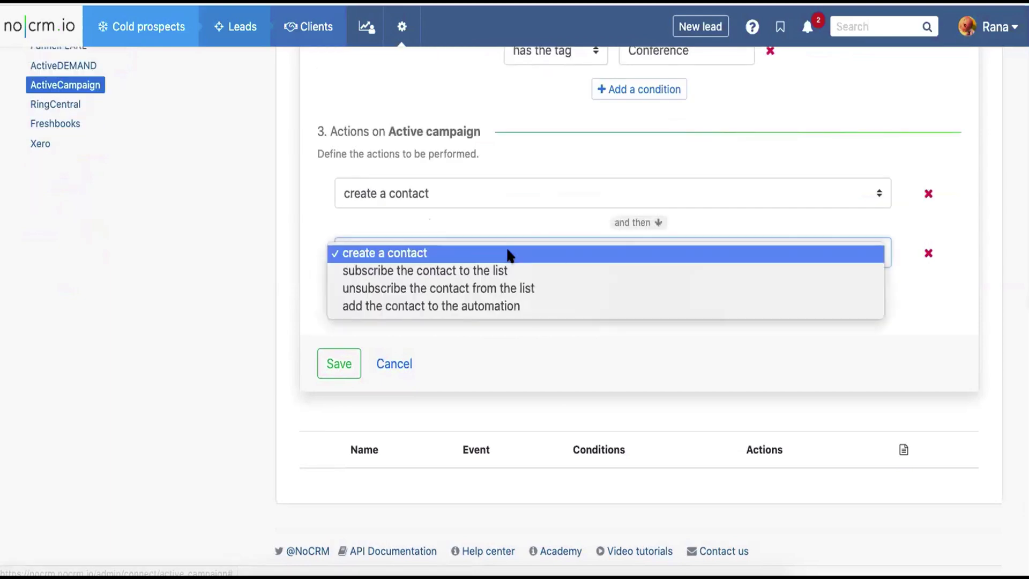
click(505, 303)
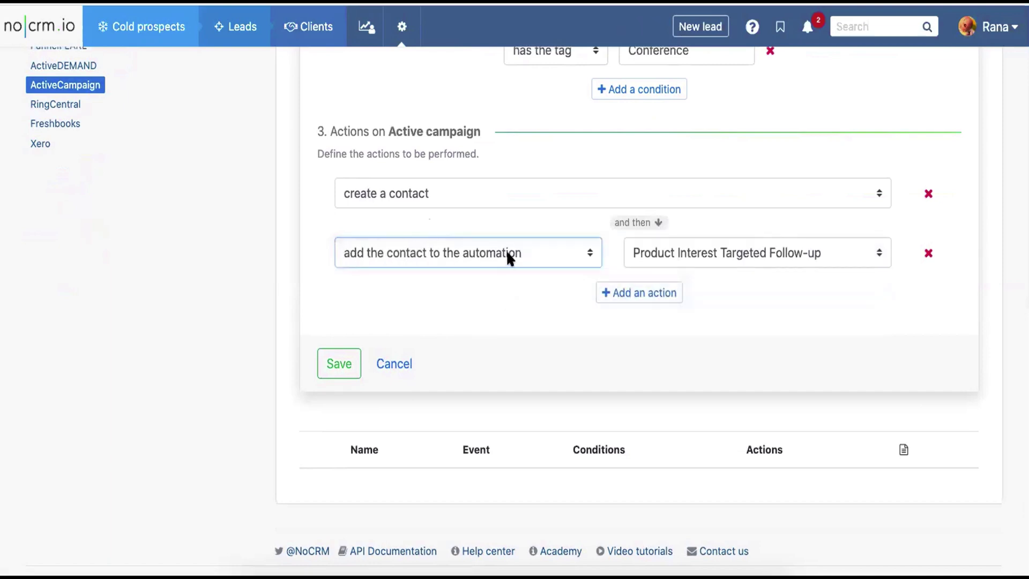
click(713, 252)
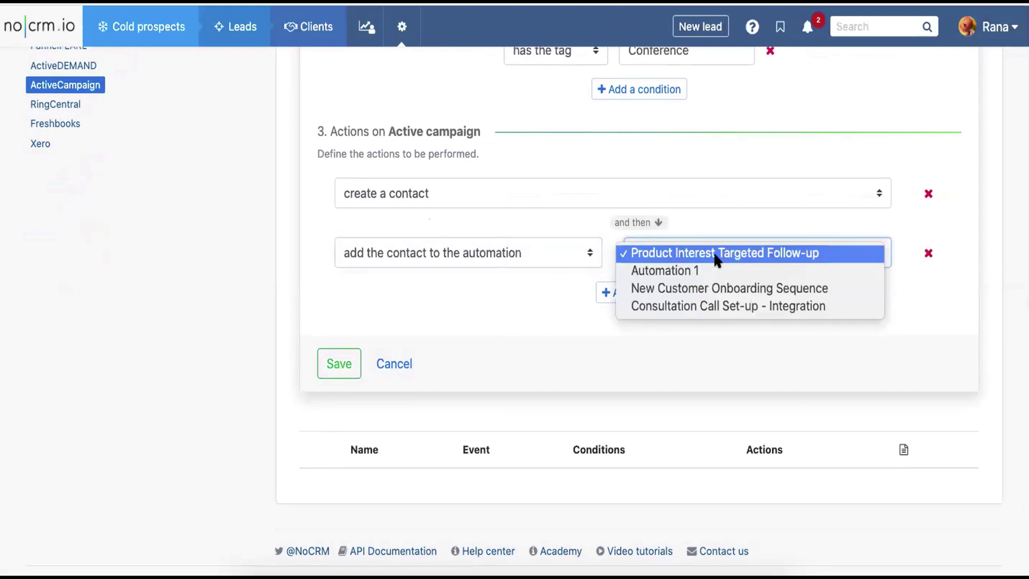
click(701, 290)
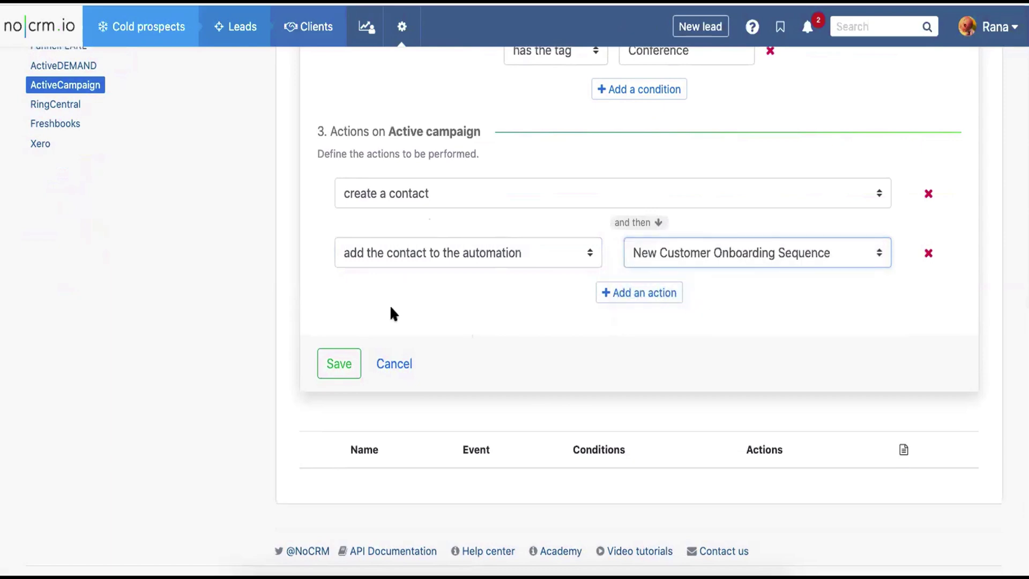
scroll(526, 268, up, 3)
scroll(527, 267, up, 2)
scroll(527, 267, down, 4)
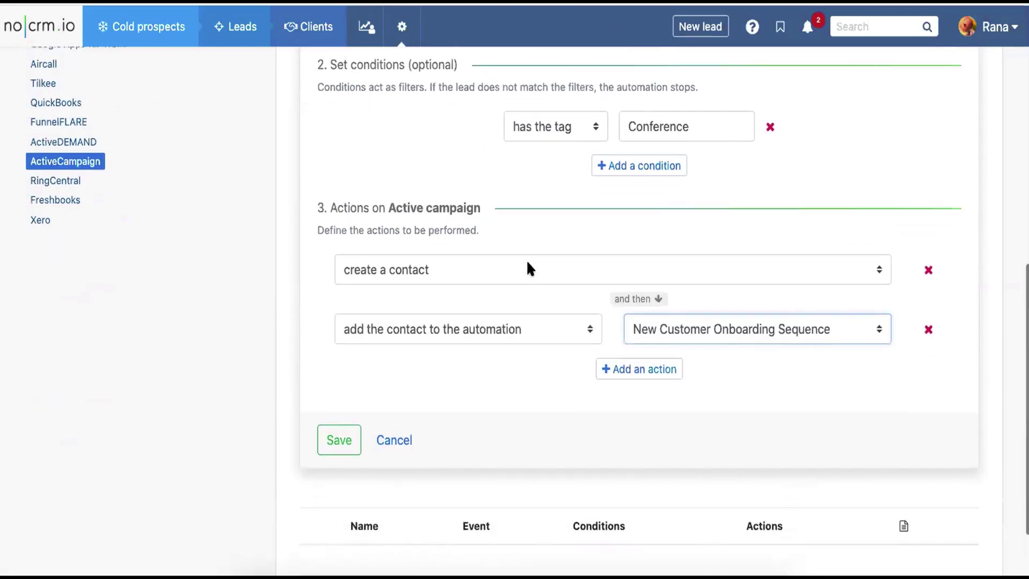
scroll(526, 267, down, 1)
Save the finished rule so it appears as active in the rules list
click(337, 378)
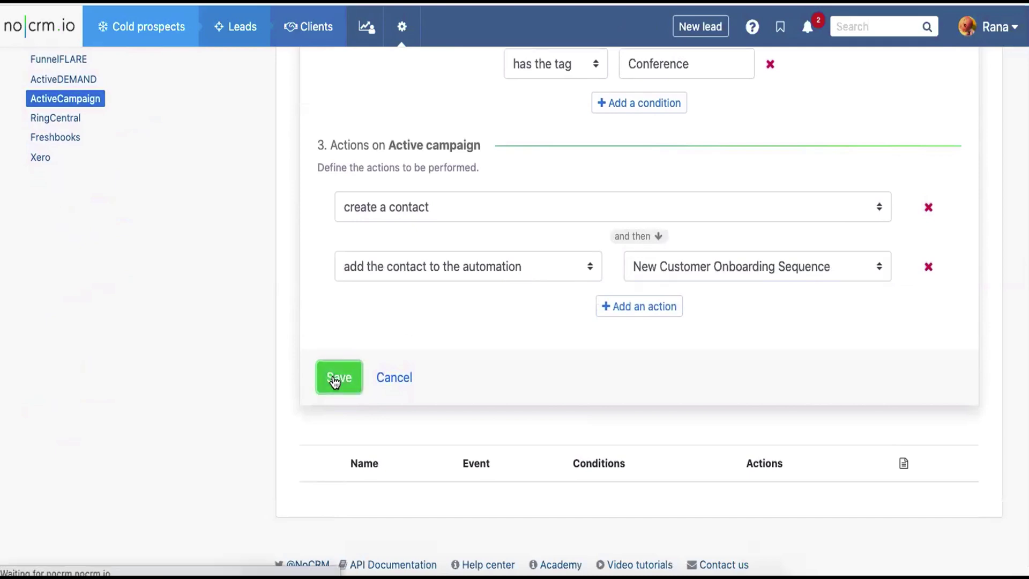
scroll(529, 351, down, 3)
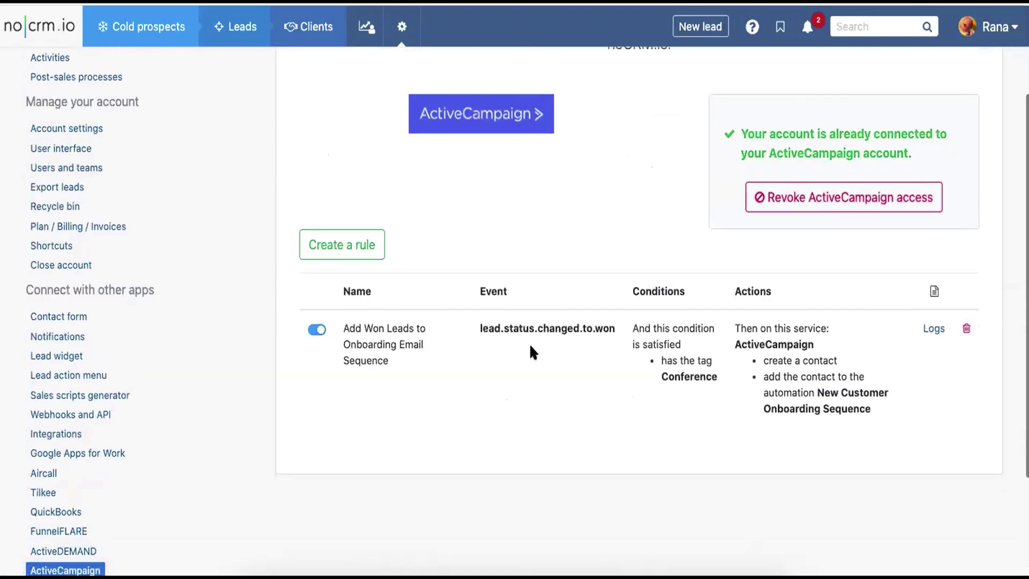